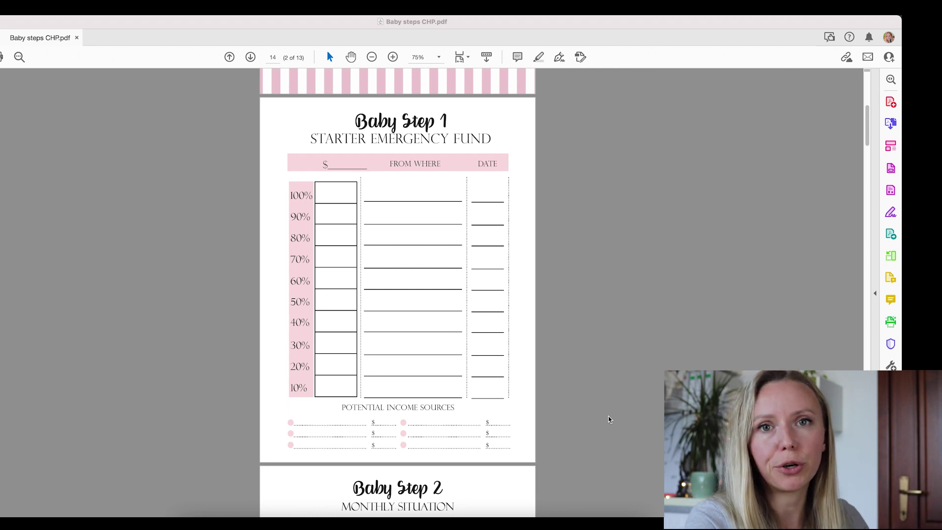
Run Prepare Form with auto detection so the Baby Step 1 table's From Where and Date columns get text fields.
scroll(610, 420, up, 3)
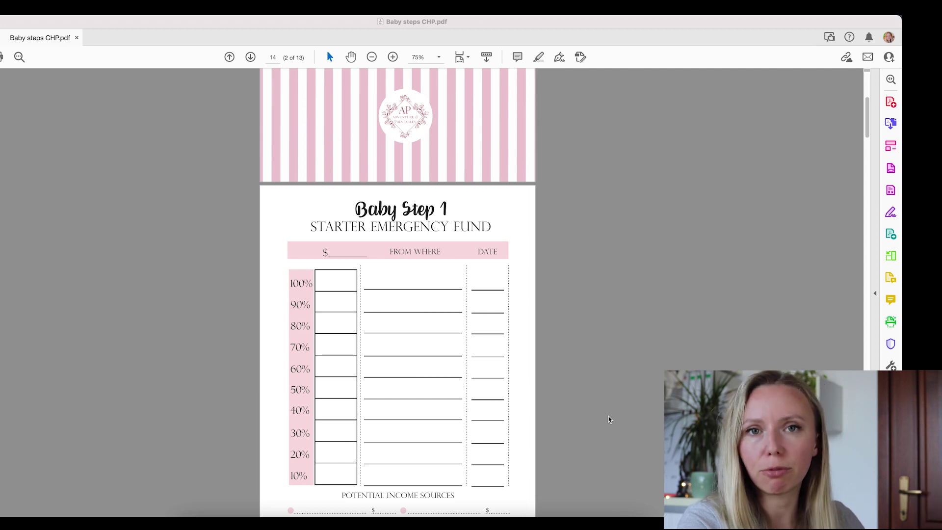
scroll(609, 419, down, 2)
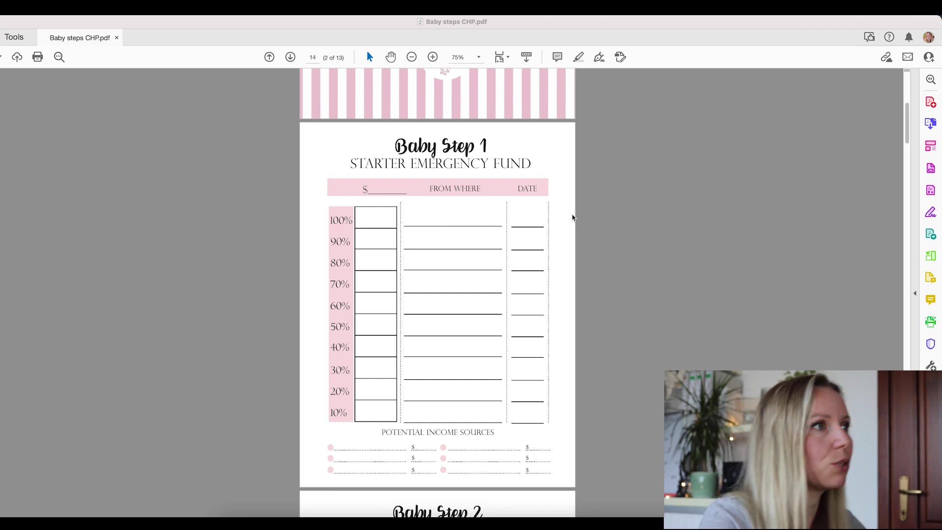
scroll(579, 218, up, 2)
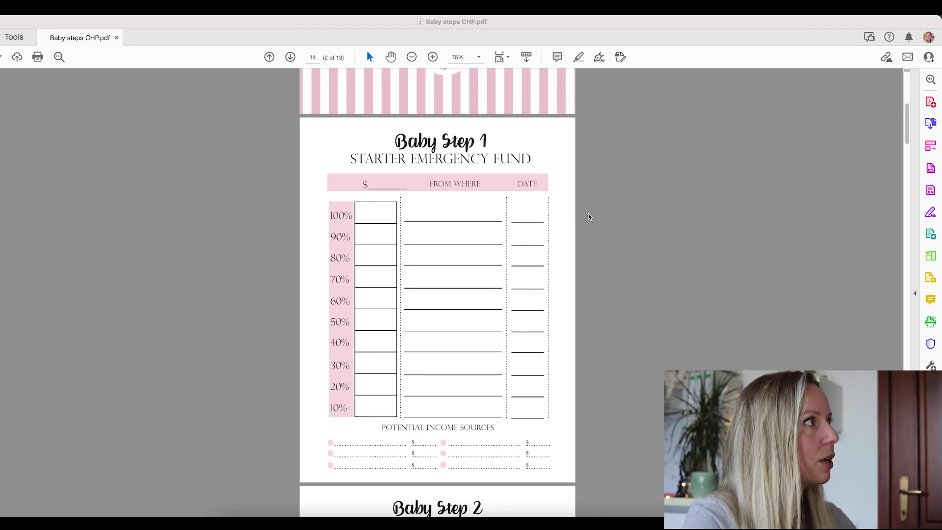
scroll(589, 217, down, 2)
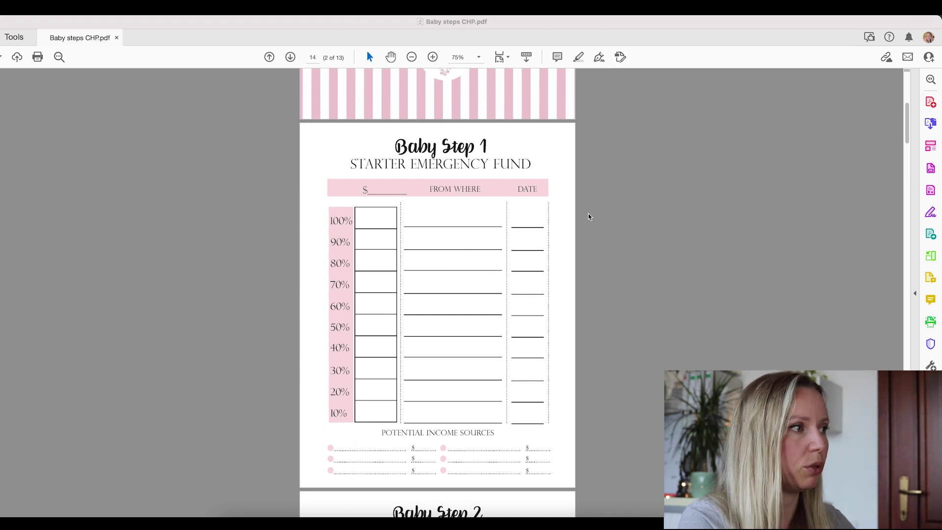
scroll(589, 217, up, 1)
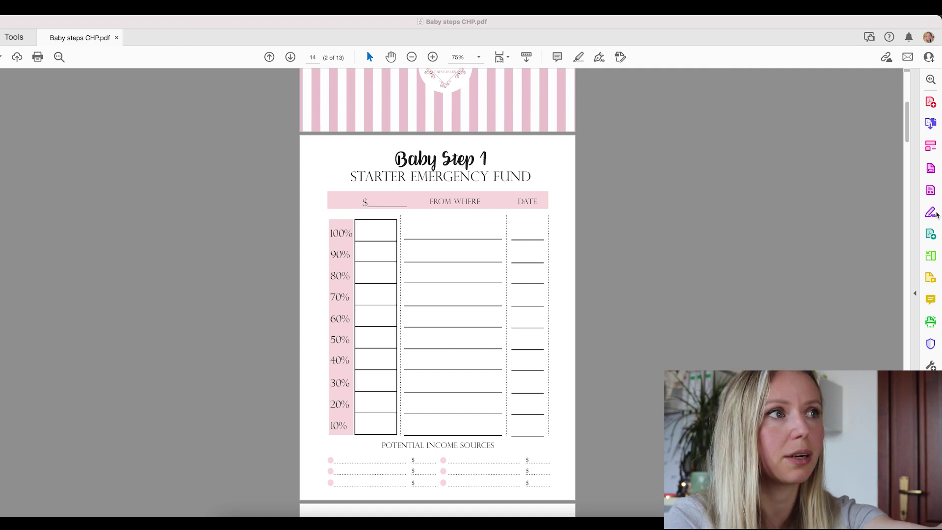
click(931, 146)
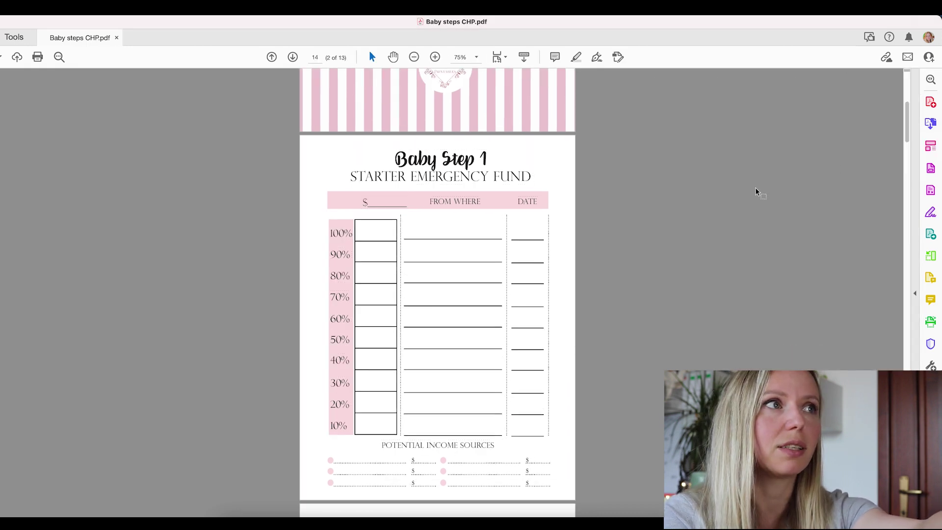
click(931, 169)
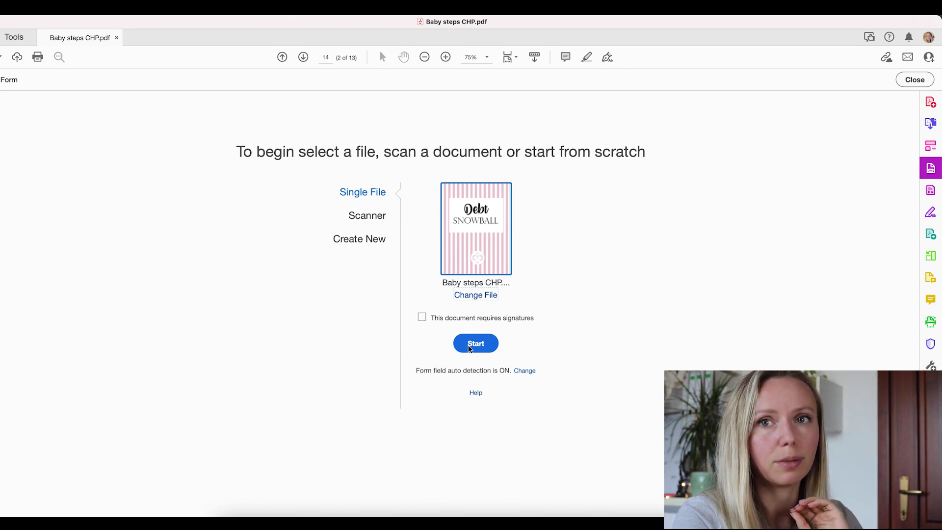
click(474, 343)
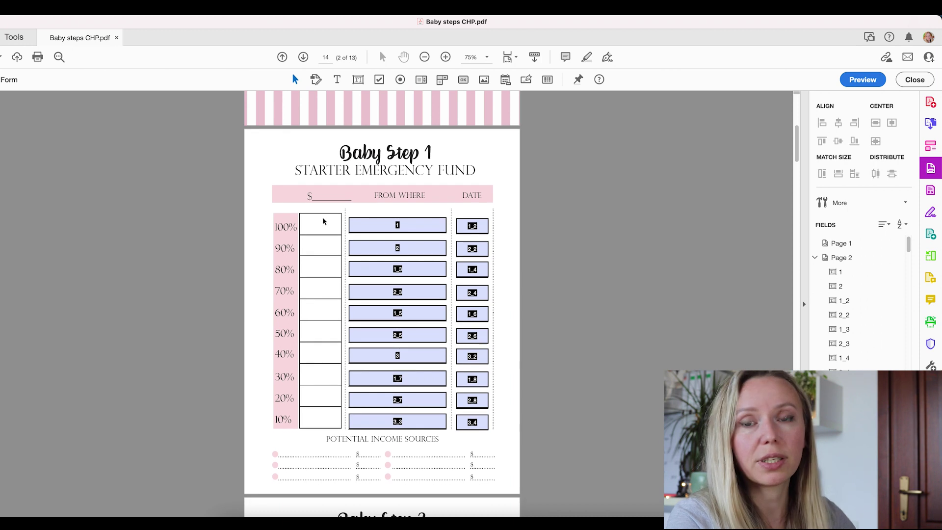
scroll(323, 221, up, 2)
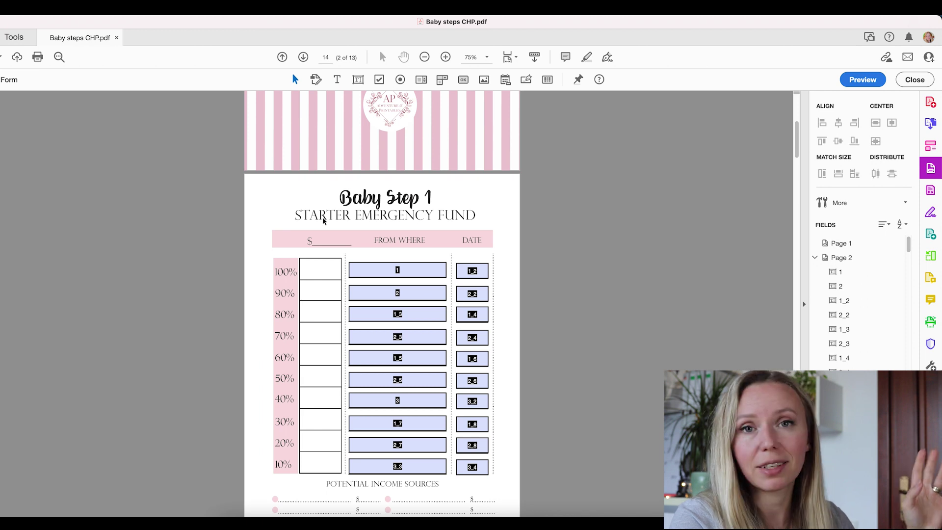
scroll(323, 221, down, 1)
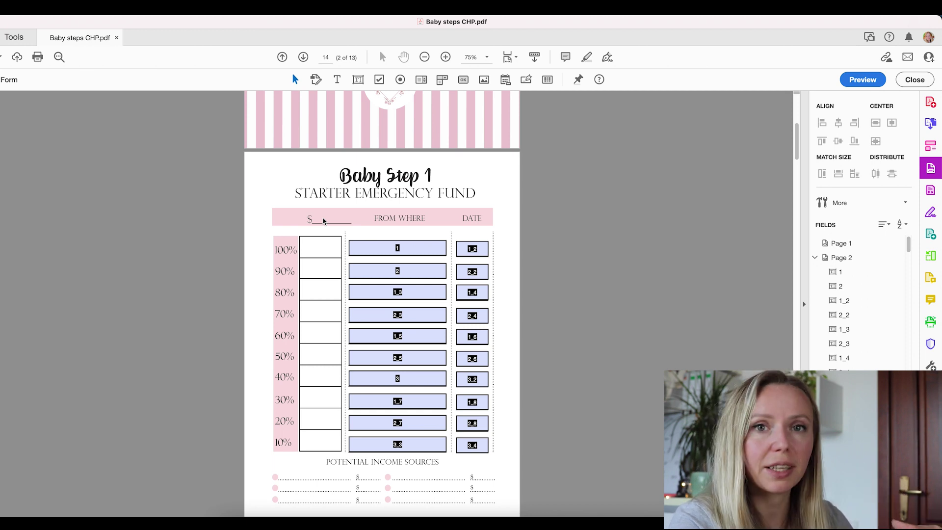
scroll(324, 220, down, 2)
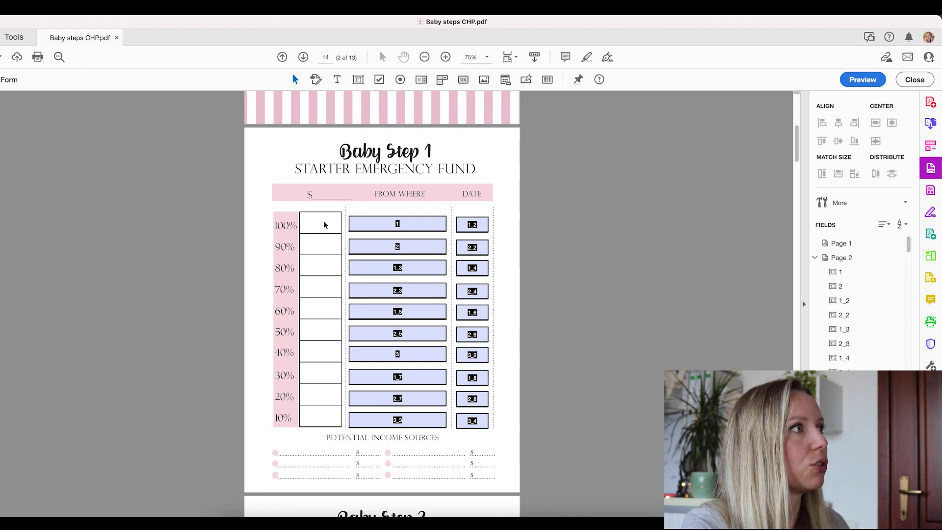
Draw a Text1 text field in the 100% box and narrow it to fit the first column.
click(358, 81)
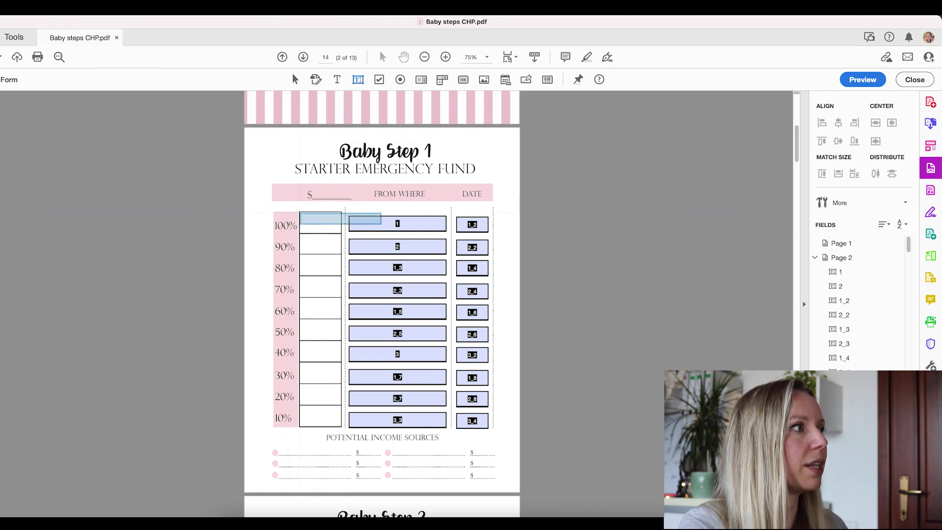
click(379, 221)
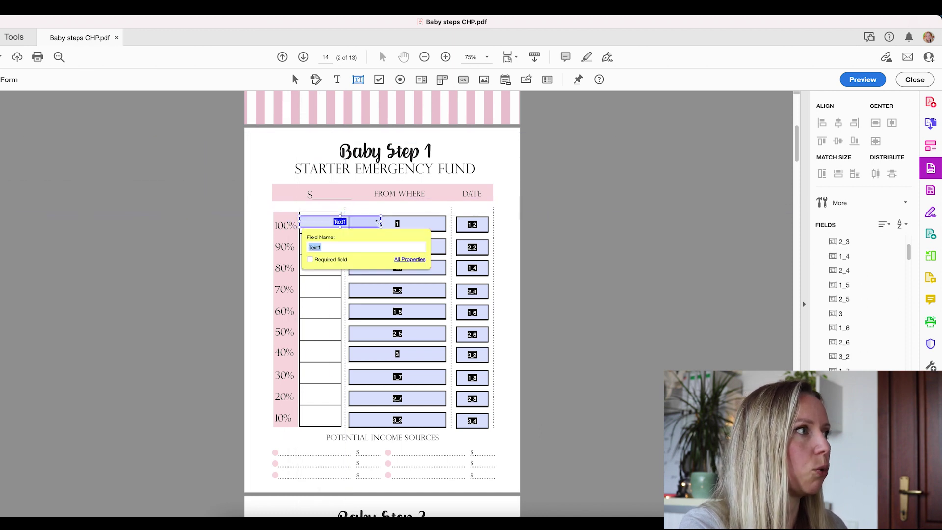
click(346, 223)
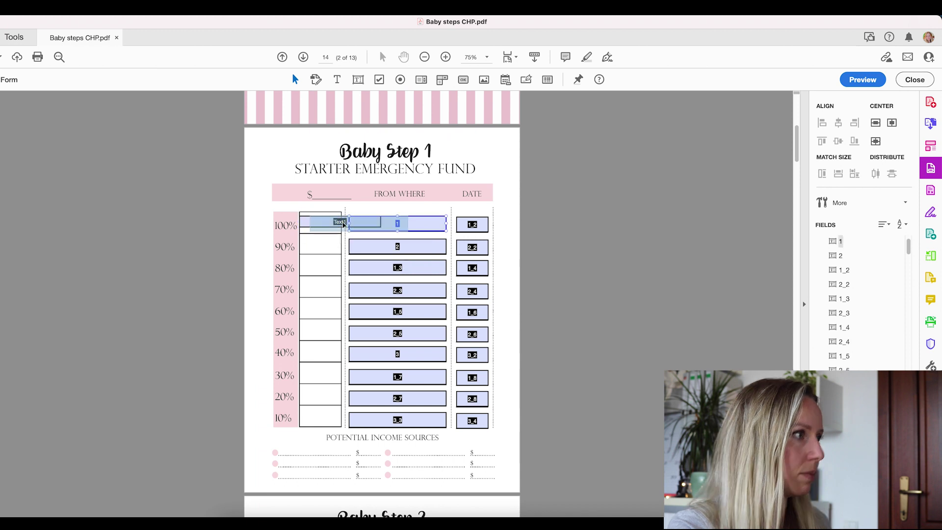
drag(341, 218, 345, 223)
key(ctrl+z)
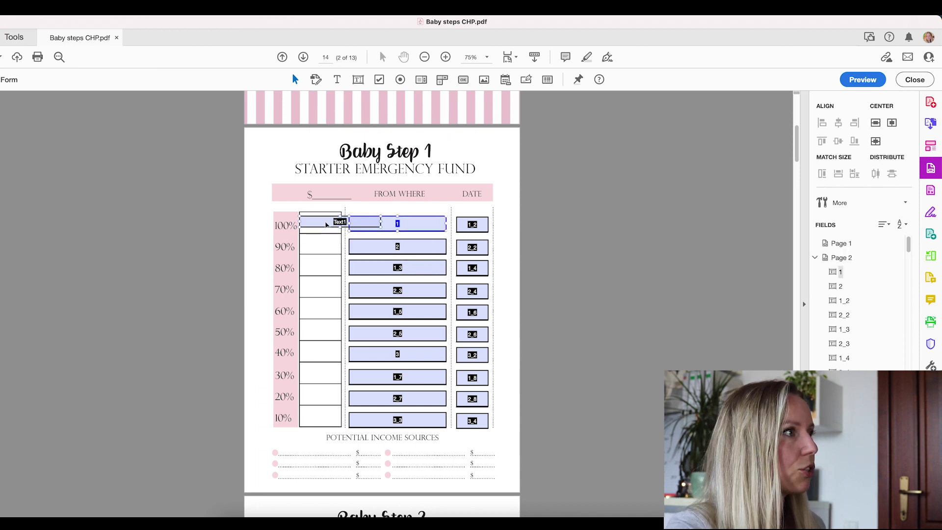
click(375, 222)
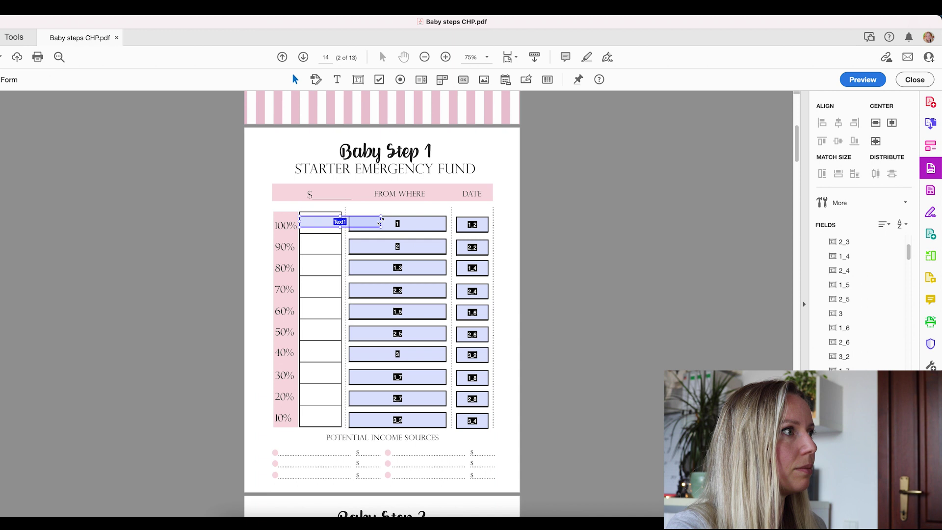
drag(338, 223, 320, 231)
click(326, 227)
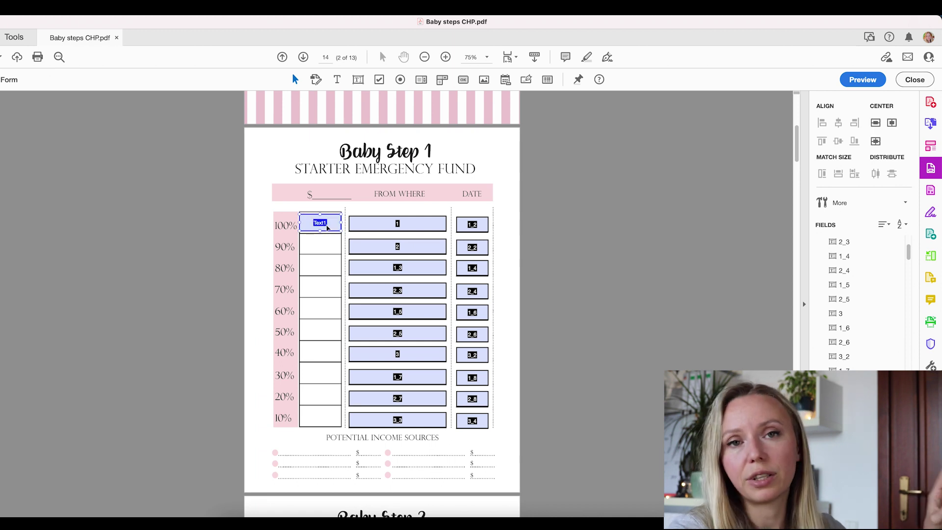
shift+click(472, 247)
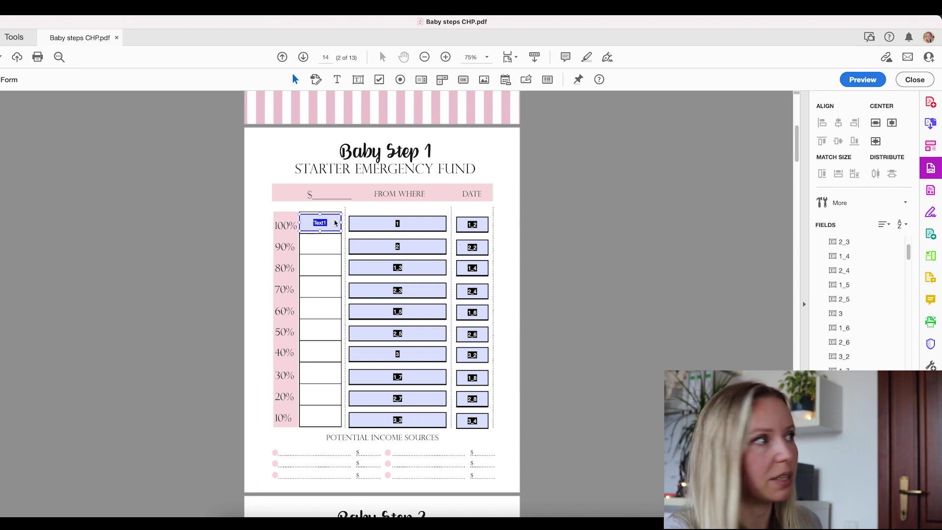
Paste a copy of Text1 and position it in the 90% box below.
key(super+v)
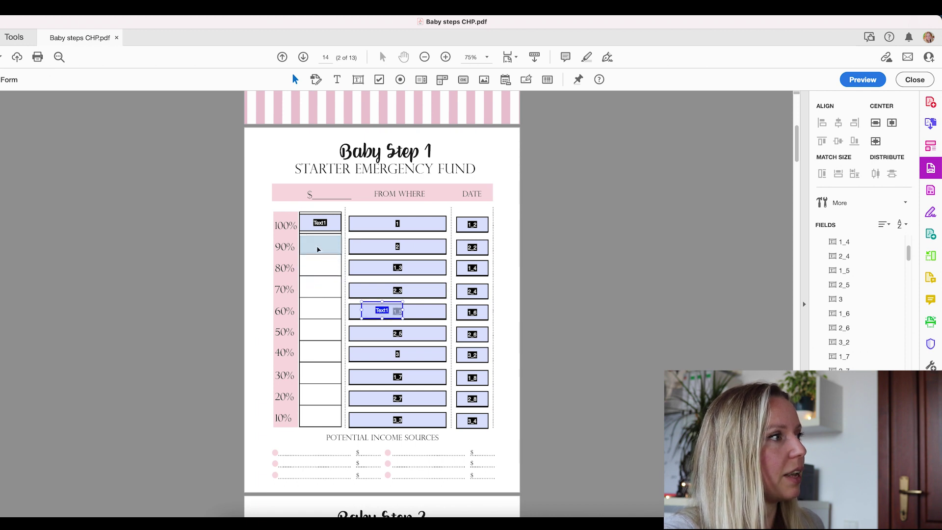
drag(380, 315, 318, 249)
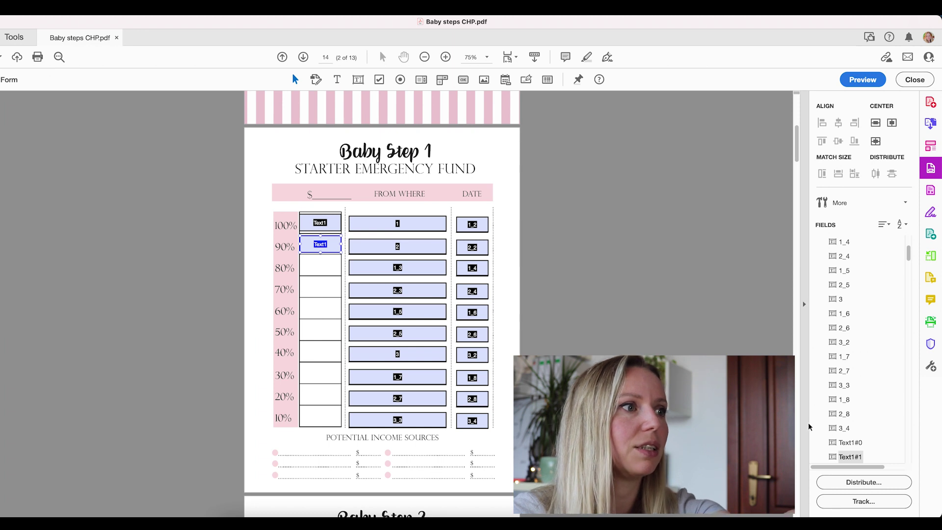
Rename the Text1#1 field in the Fields panel to Text2.
scroll(847, 435, down, 1)
scroll(847, 434, down, 2)
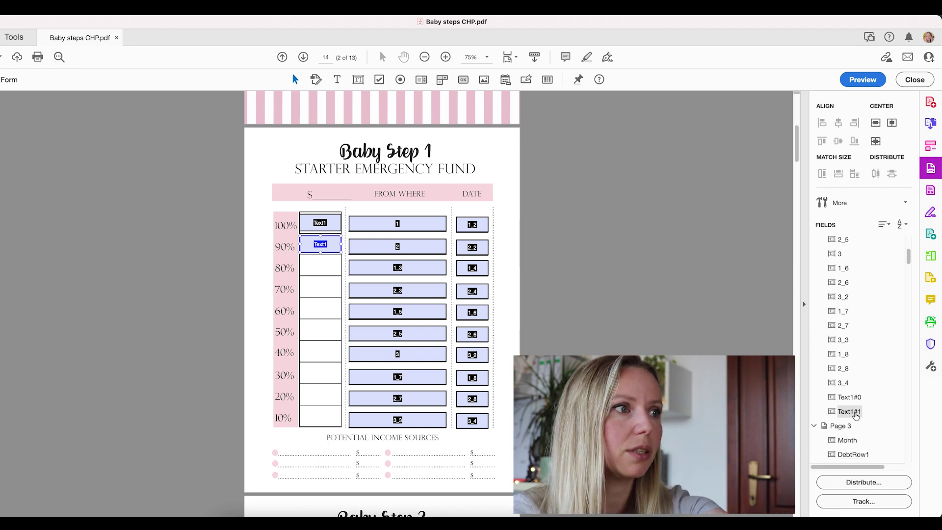
click(856, 414)
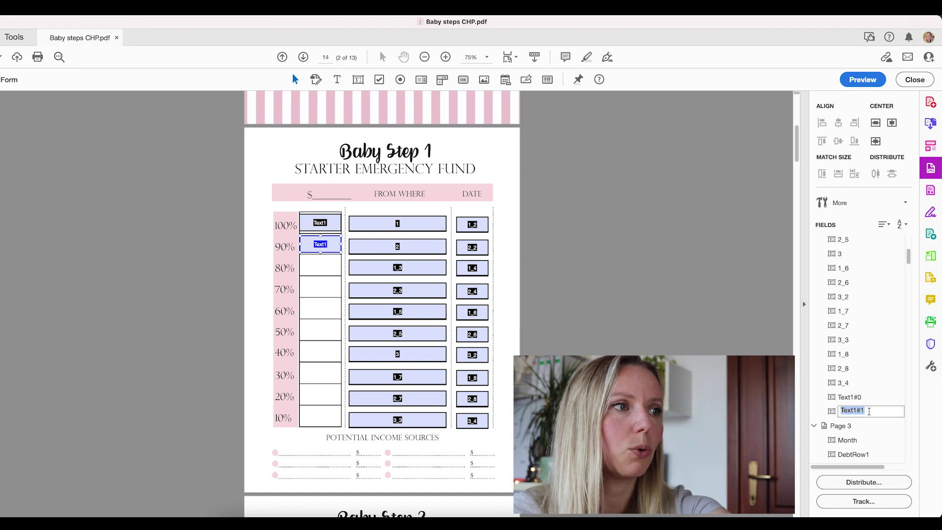
key(Return)
click(856, 412)
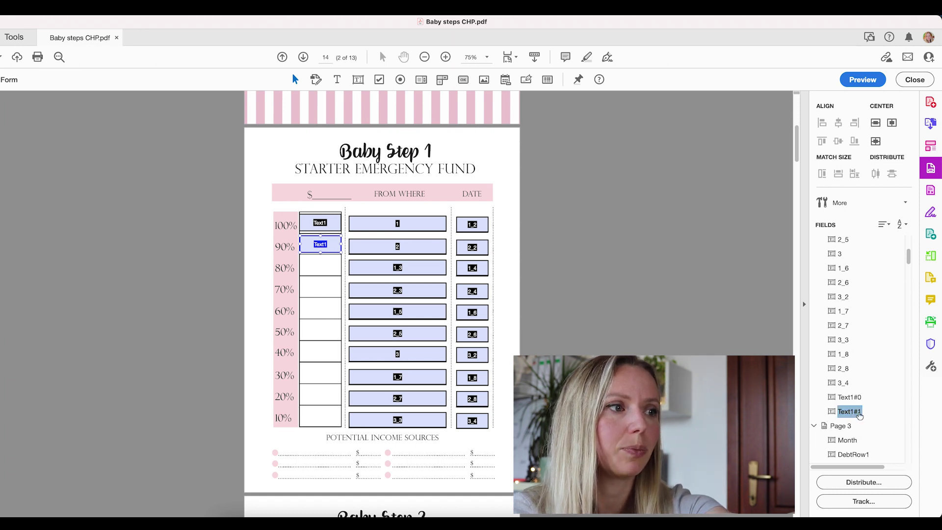
key(Right)
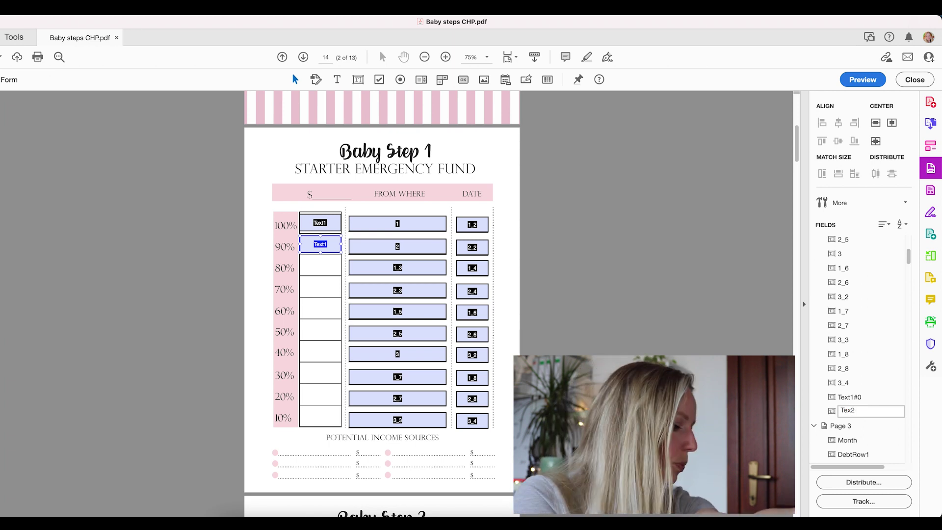
text(t)
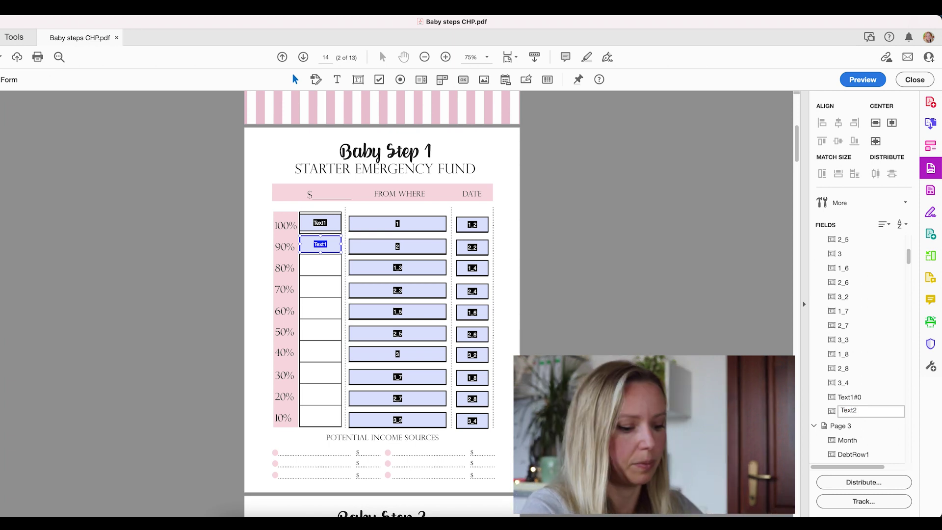
key(Return)
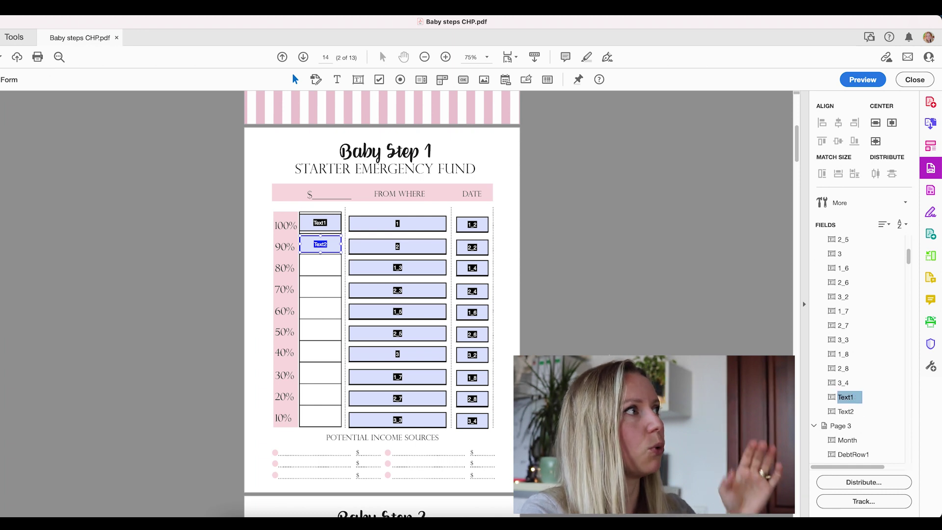
click(365, 101)
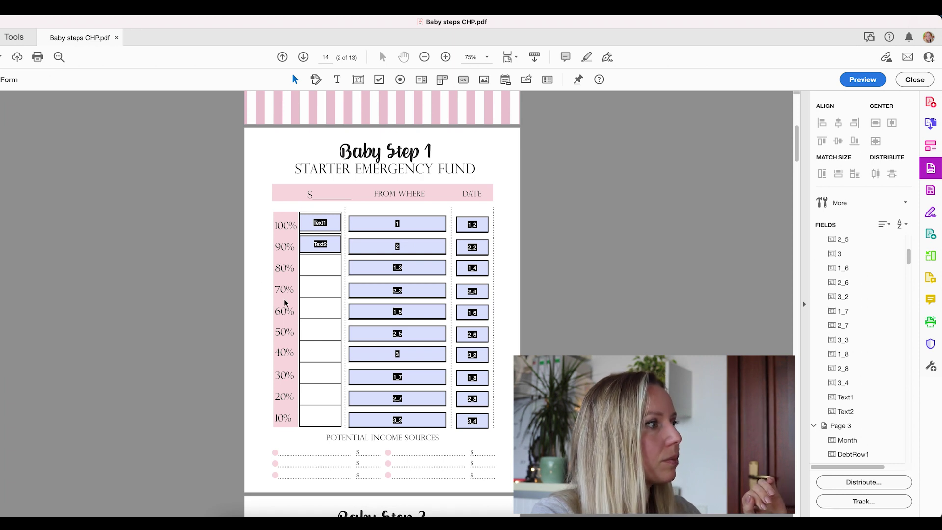
Place a checkbox with the default name Check Box2 on the first Potential Income Sources bullet.
scroll(284, 303, down, 5)
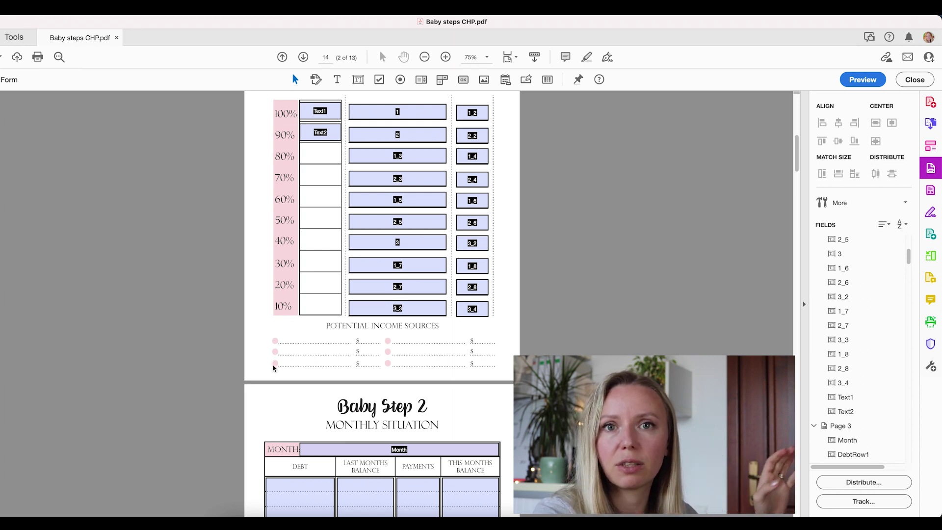
click(359, 238)
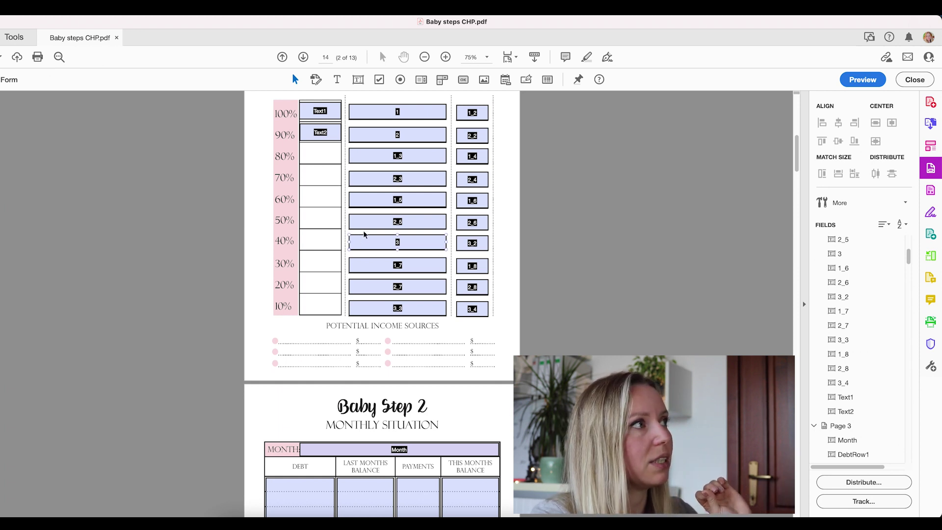
click(379, 80)
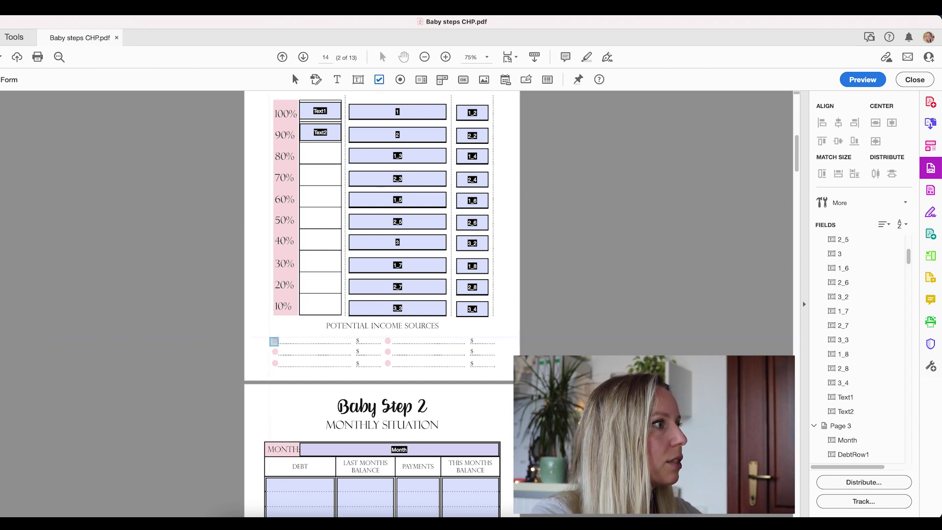
click(275, 341)
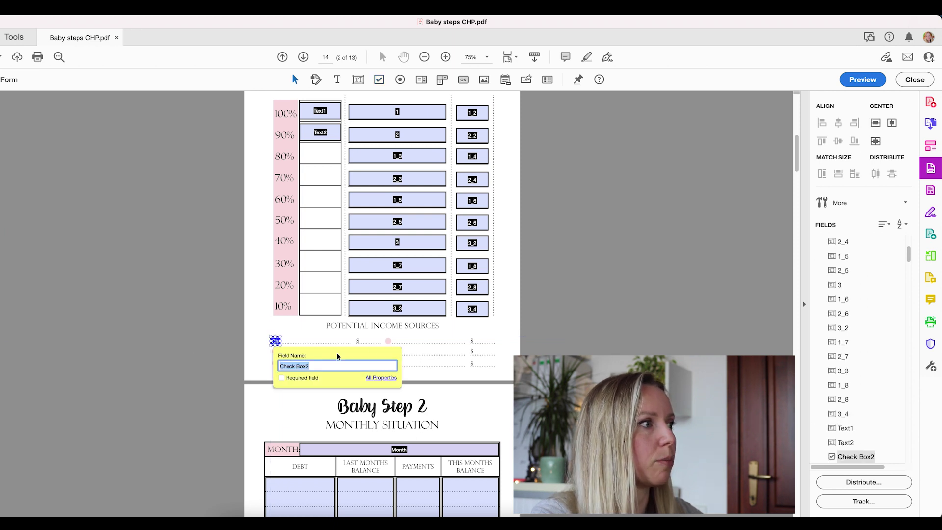
click(499, 328)
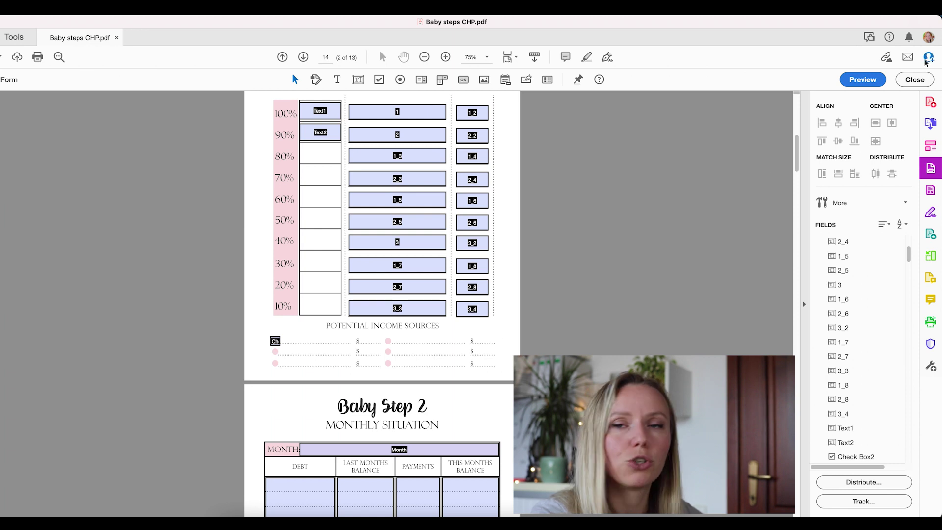
Close form editing and tick the first Potential Income Sources checkbox to test it.
click(916, 80)
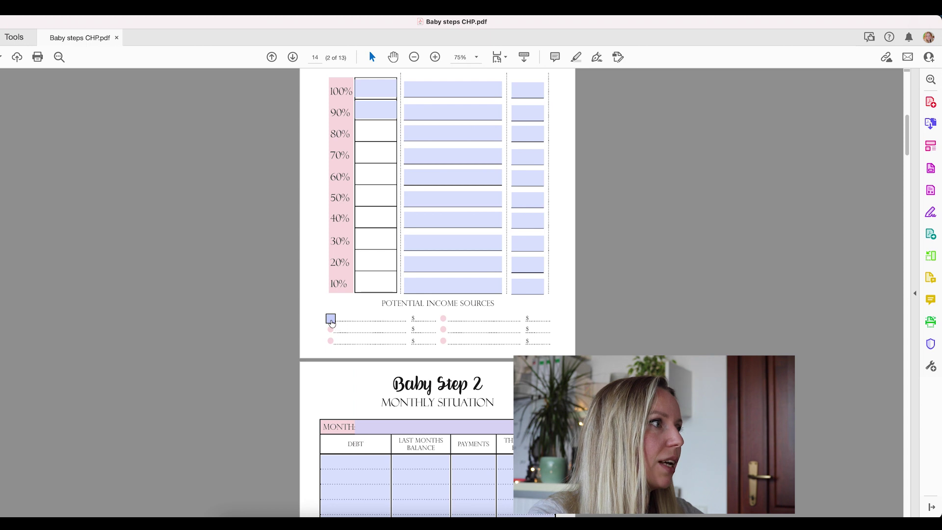
click(331, 320)
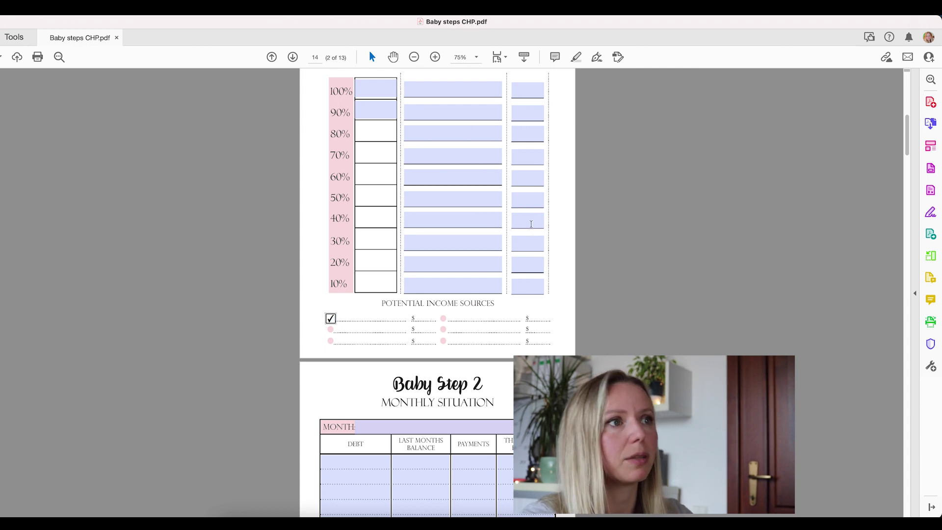
Set Check Box2's Appearance border colour and fill colour to Transparent.
click(930, 171)
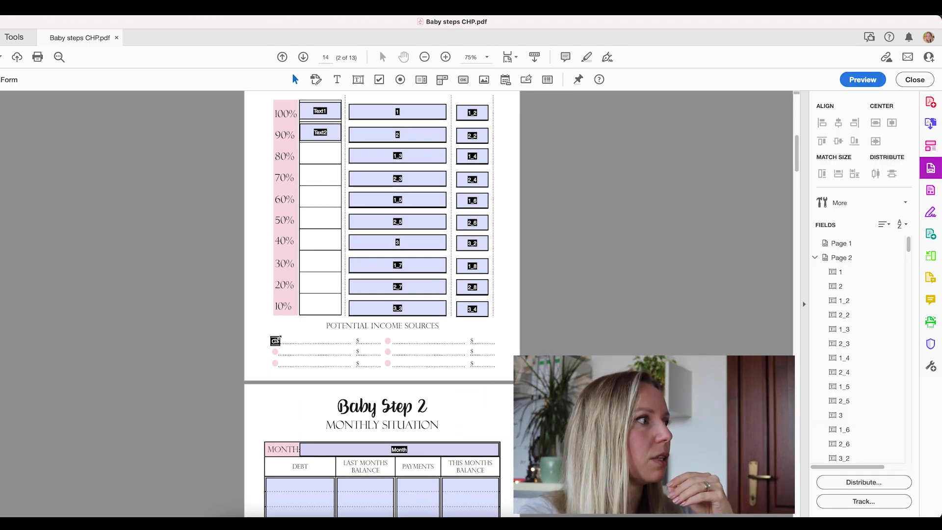
click(275, 341)
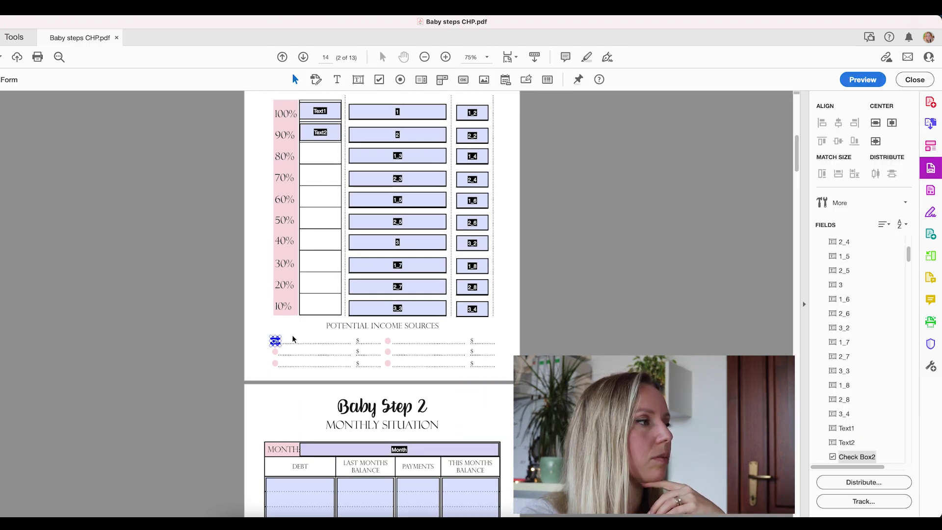
double_click(286, 340)
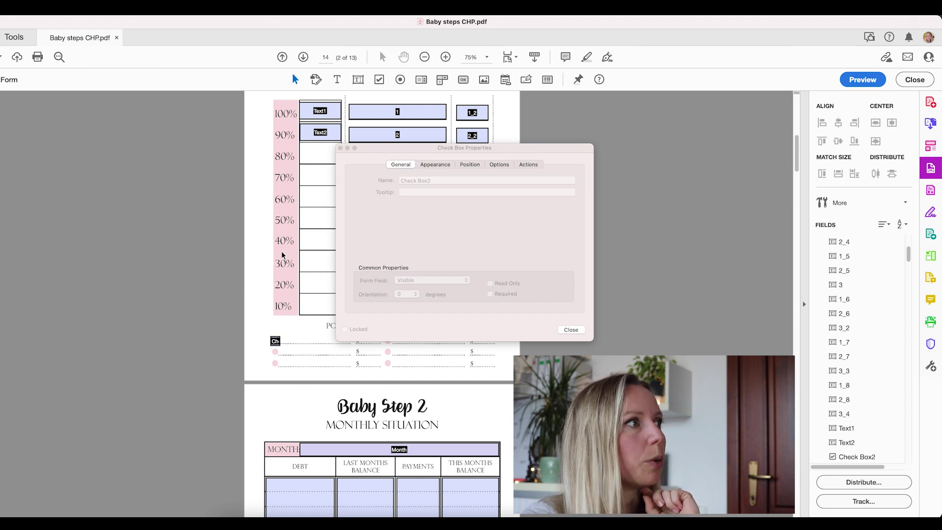
right_click(278, 342)
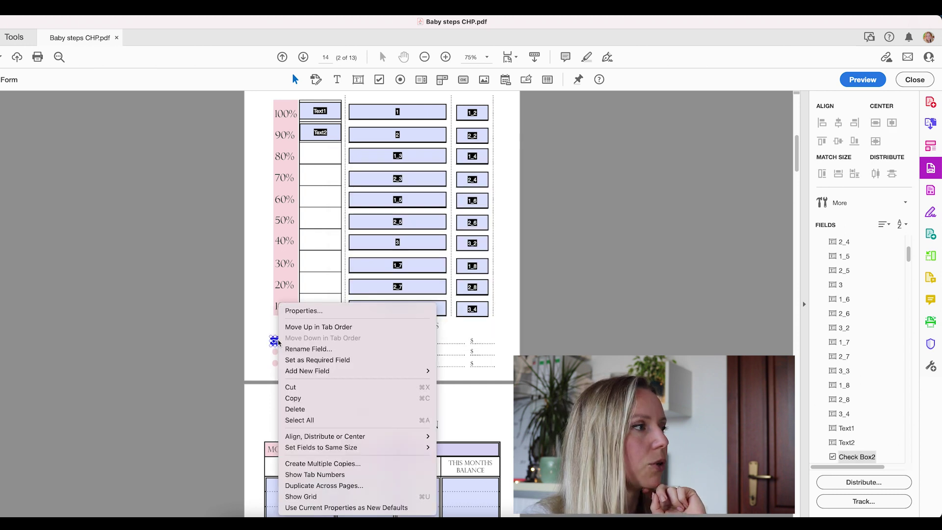
click(311, 312)
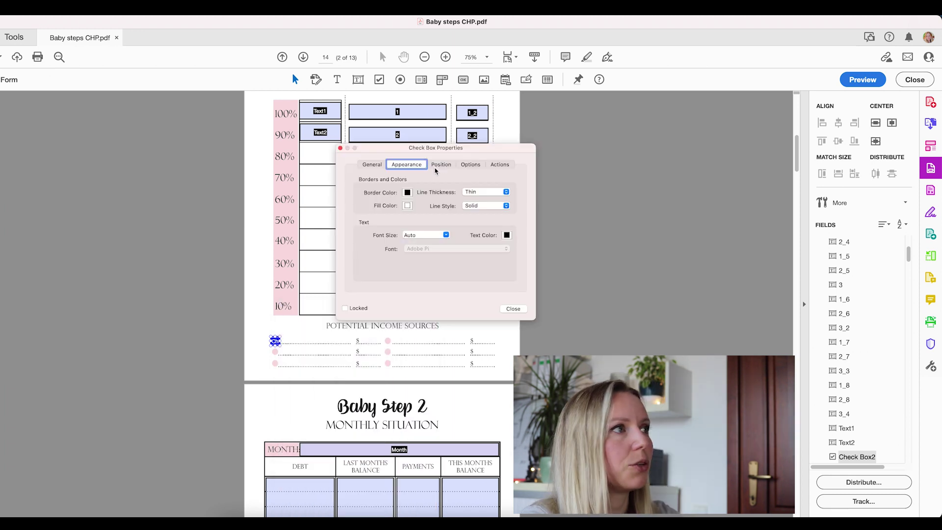
click(407, 193)
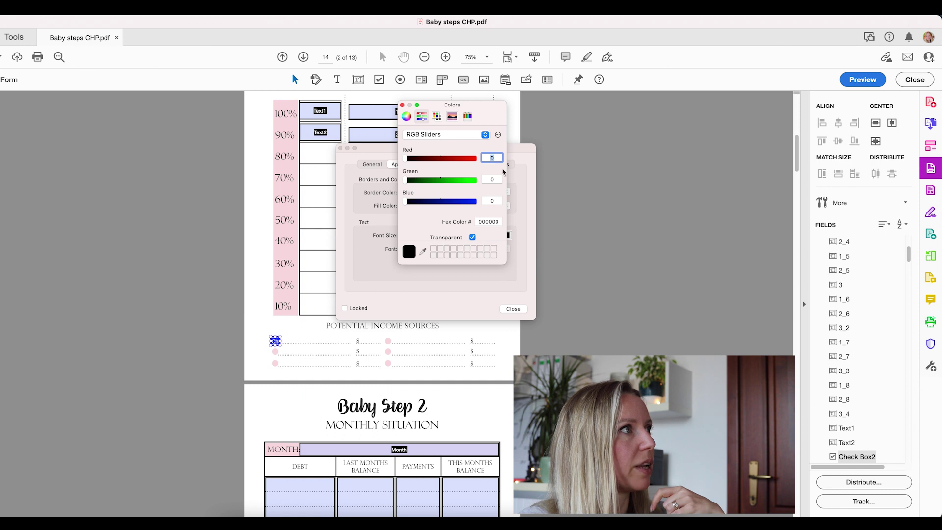
click(402, 105)
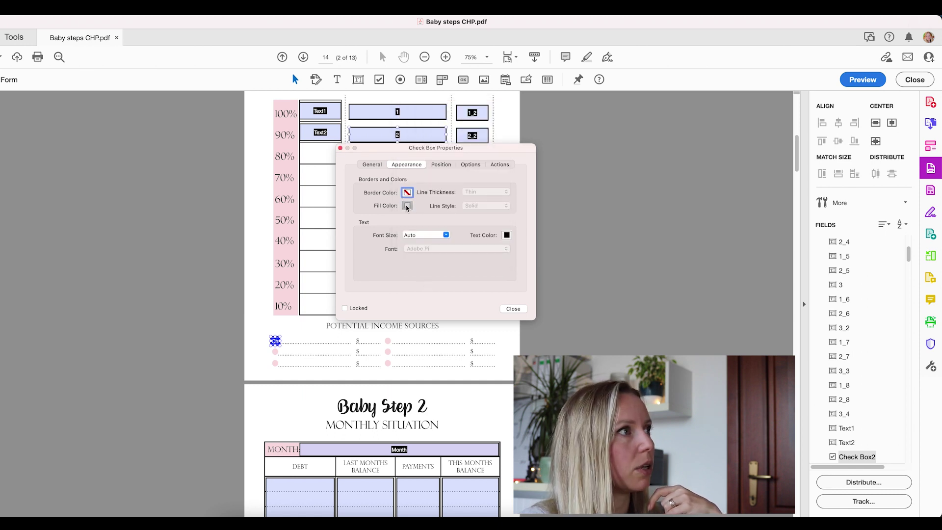
click(407, 206)
click(473, 237)
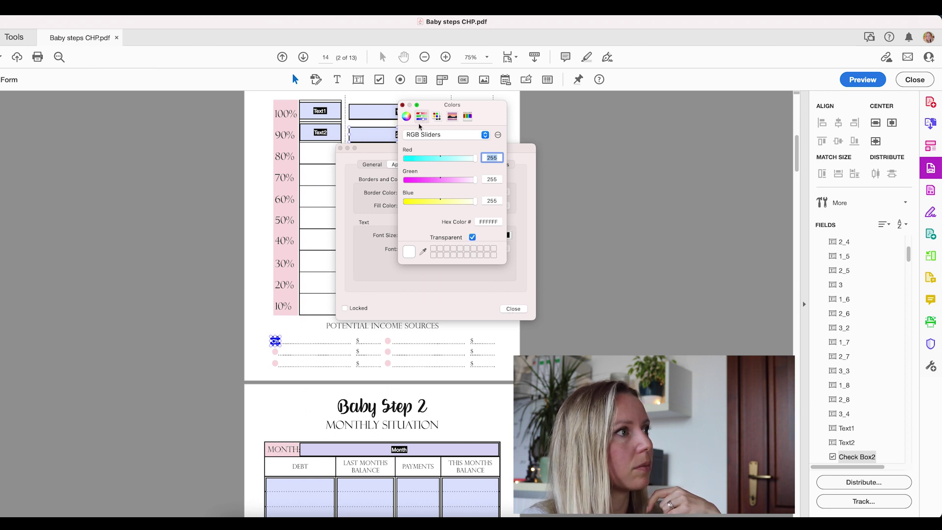
click(402, 105)
click(513, 309)
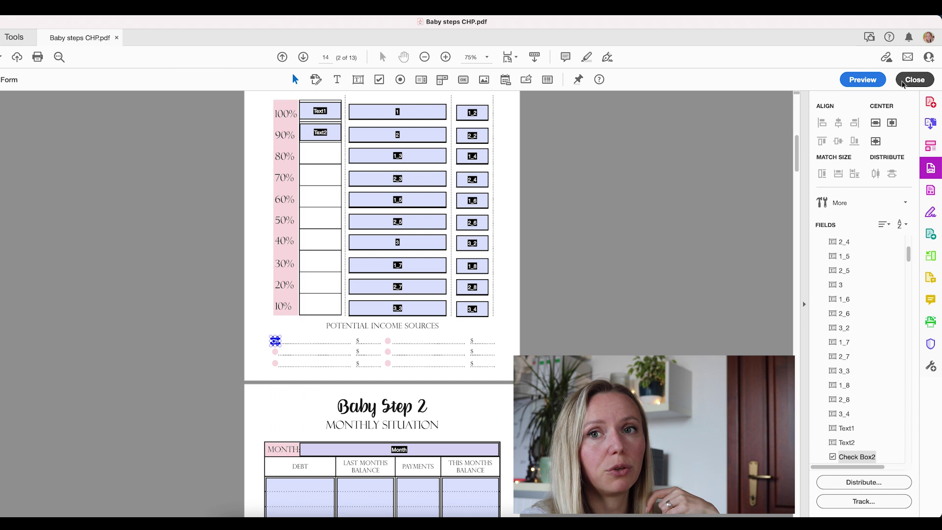
Preview the form and tick the transparent first income checkbox to check its look.
click(883, 81)
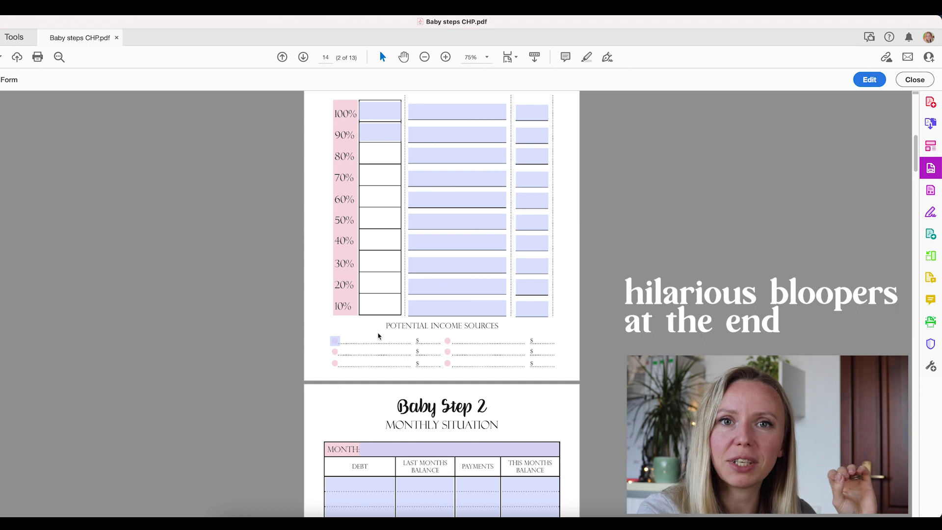
click(335, 340)
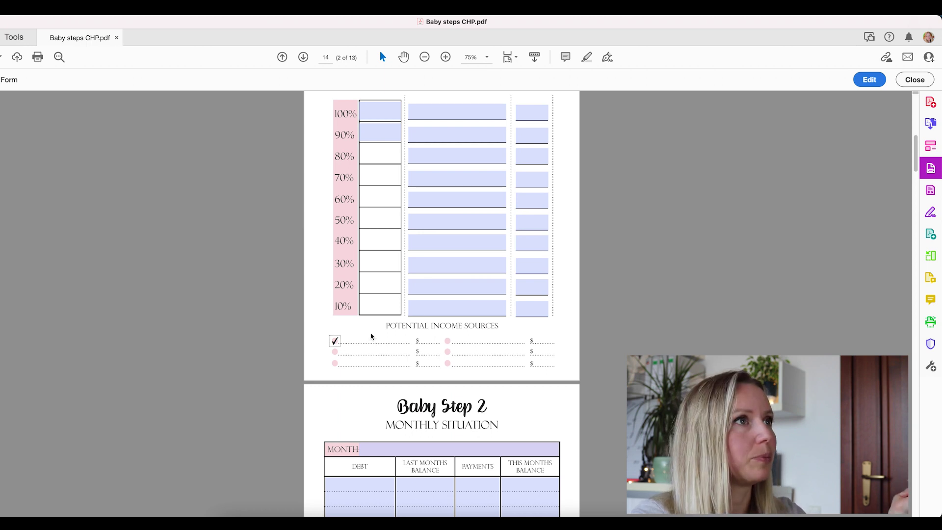
Exit form editing, scroll to Baby Step 2, and click into the first Payments field.
click(914, 80)
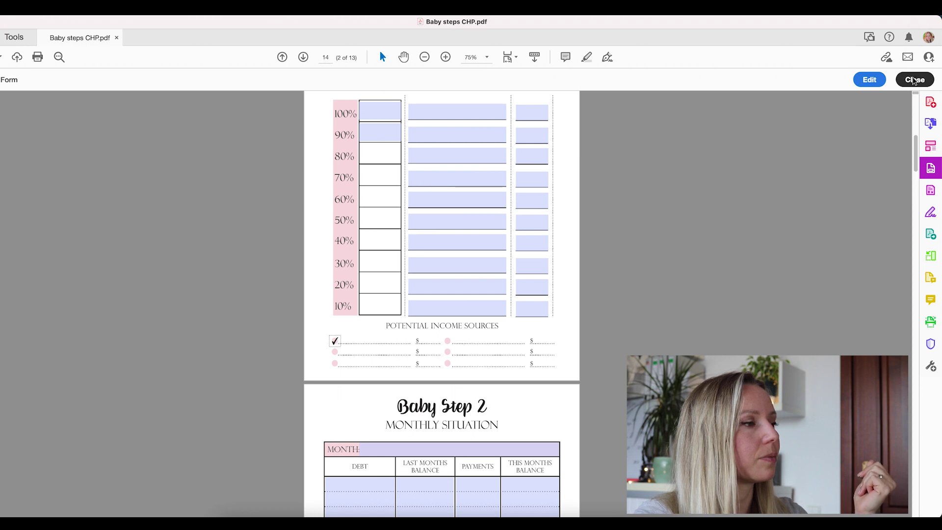
scroll(496, 291, down, 5)
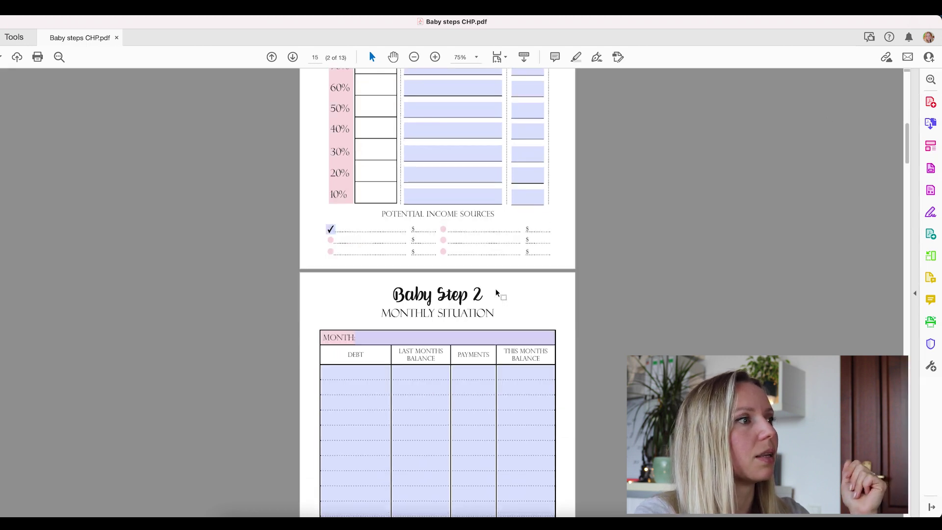
scroll(496, 293, down, 1)
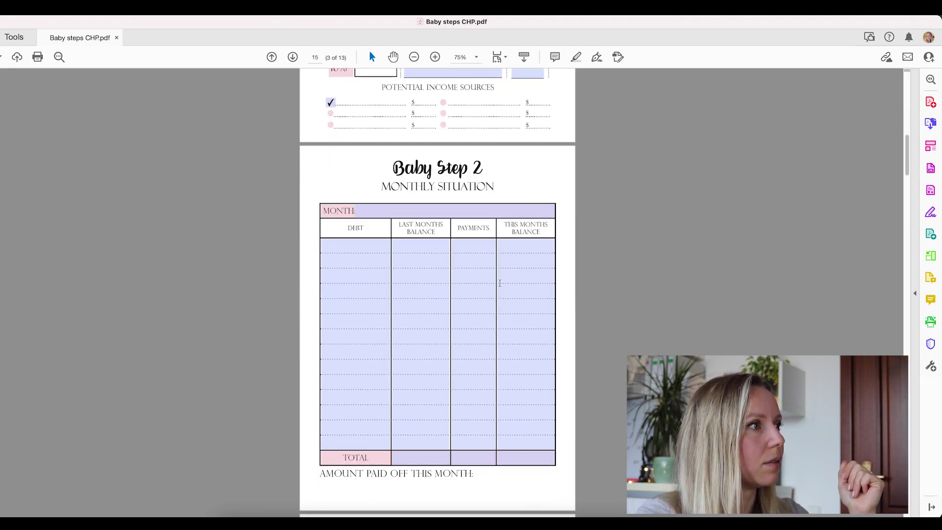
click(481, 272)
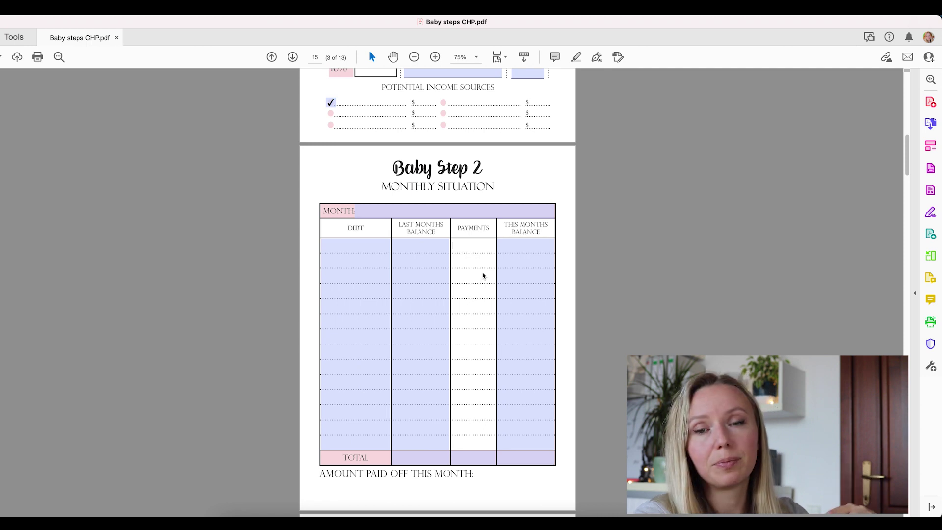